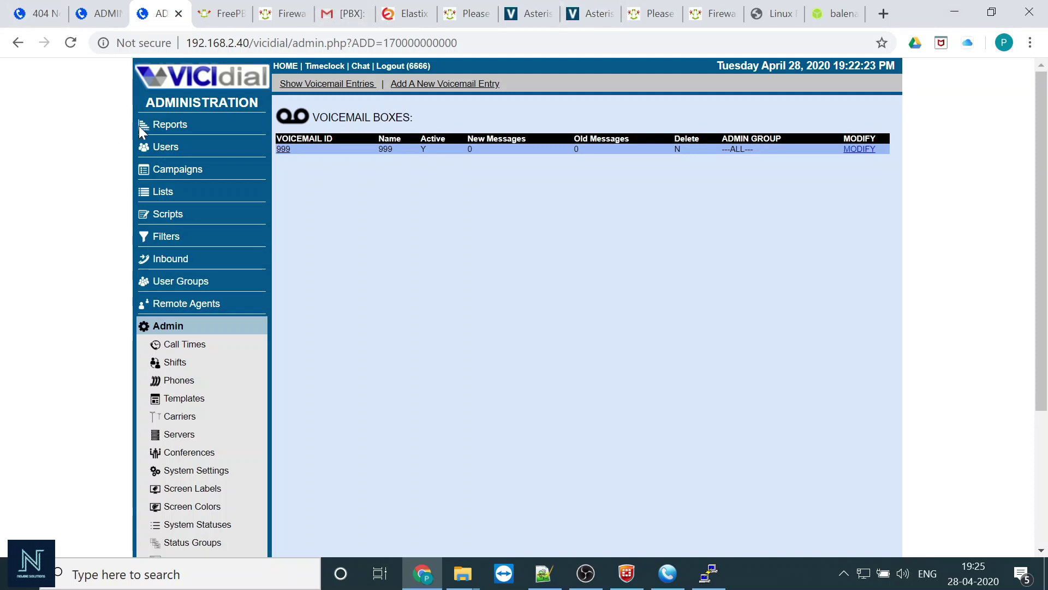
- Open the user list and enter a 22-character mixed password for a new user, rated Strong
{"action": "left_click", "coordinate": [184, 144]}
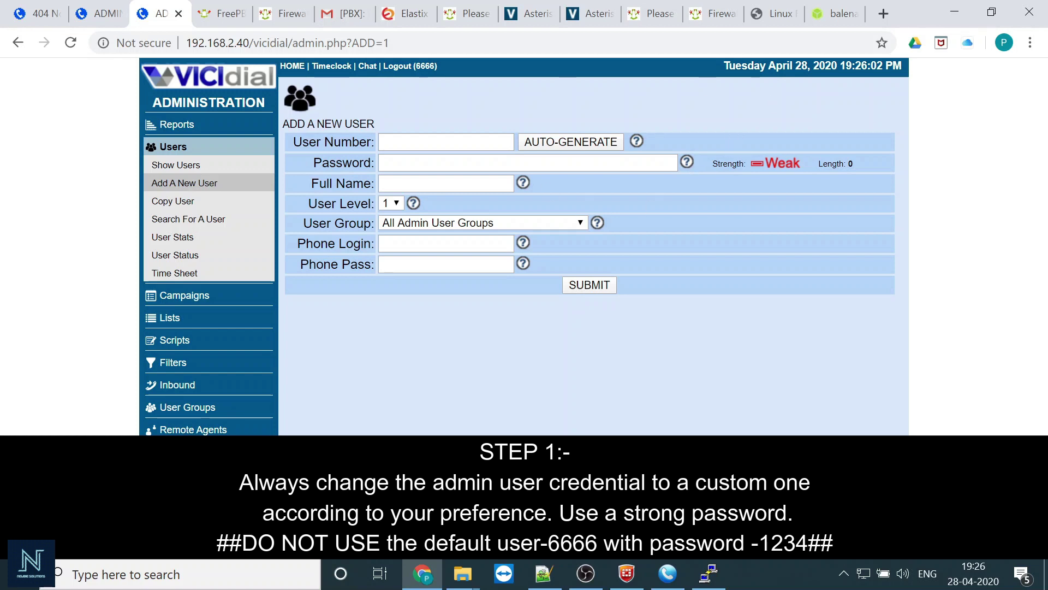
{"action": "left_click", "coordinate": [393, 163]}
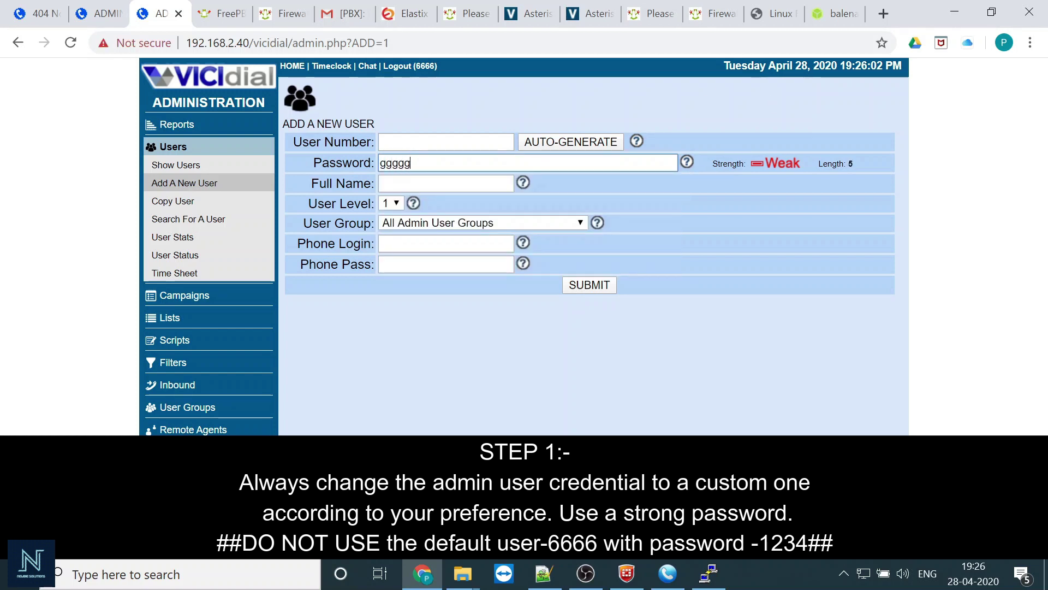
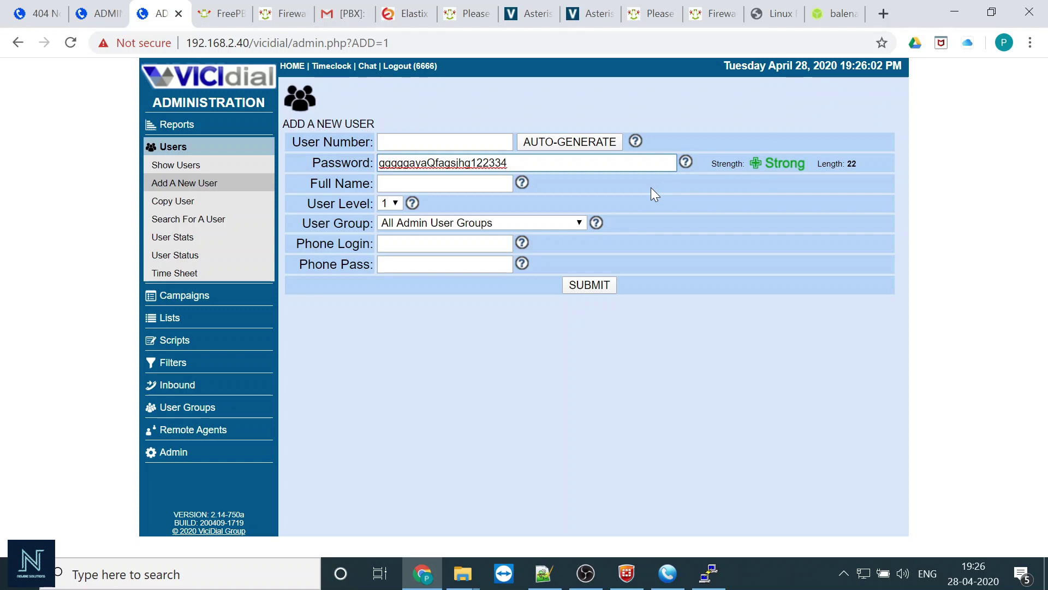
- Start a new phone under Admin > Phones and append characters to make a Strong 23-character registration password
{"action": "left_click", "coordinate": [173, 453]}
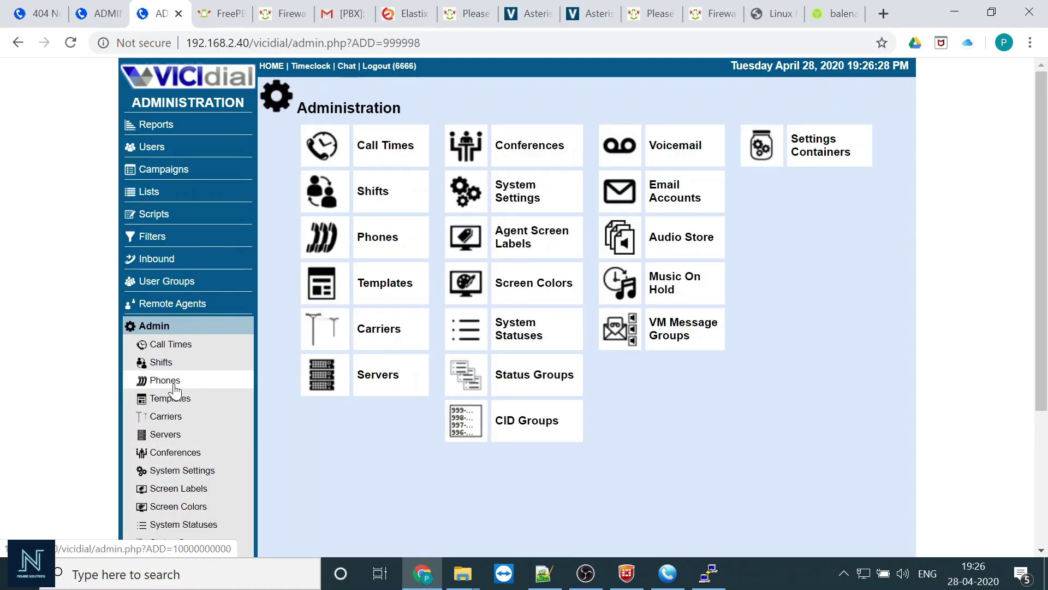
{"action": "left_click", "coordinate": [175, 384]}
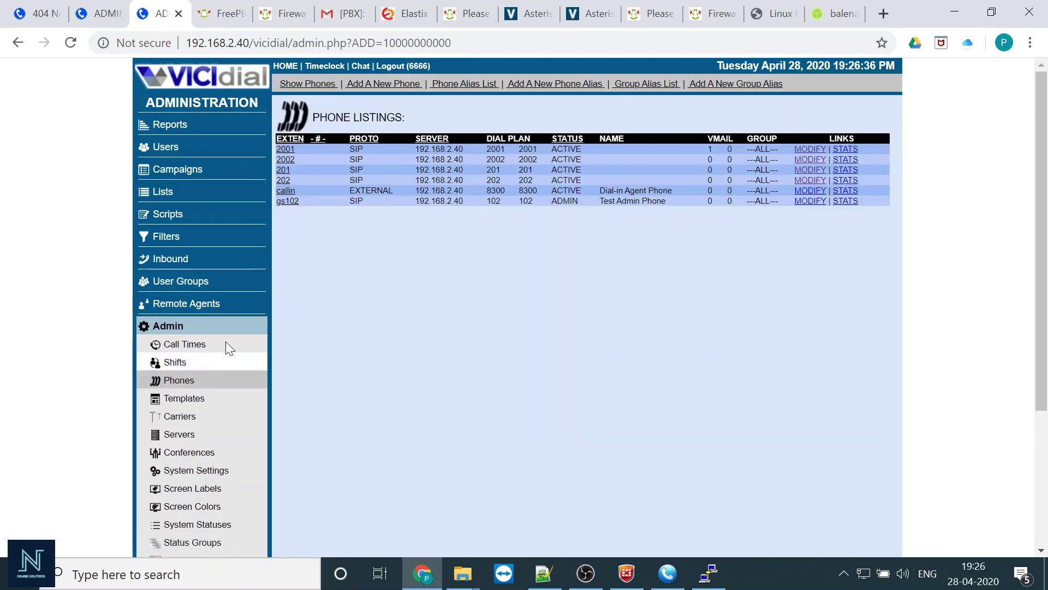
{"action": "left_click", "coordinate": [393, 83]}
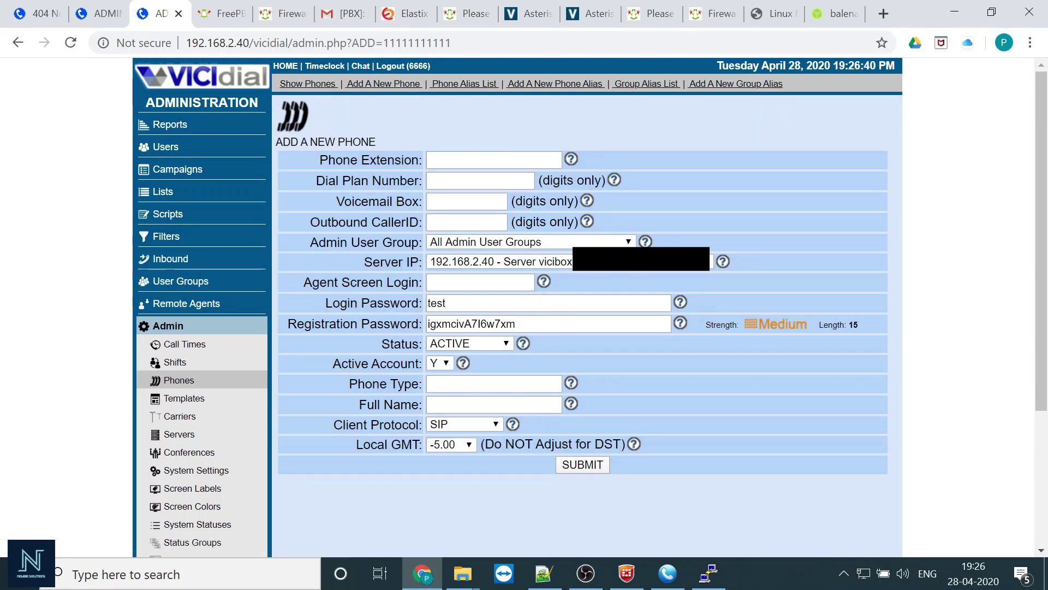
{"action": "left_click_drag", "start_coordinate": [516, 323], "coordinate": [414, 332]}
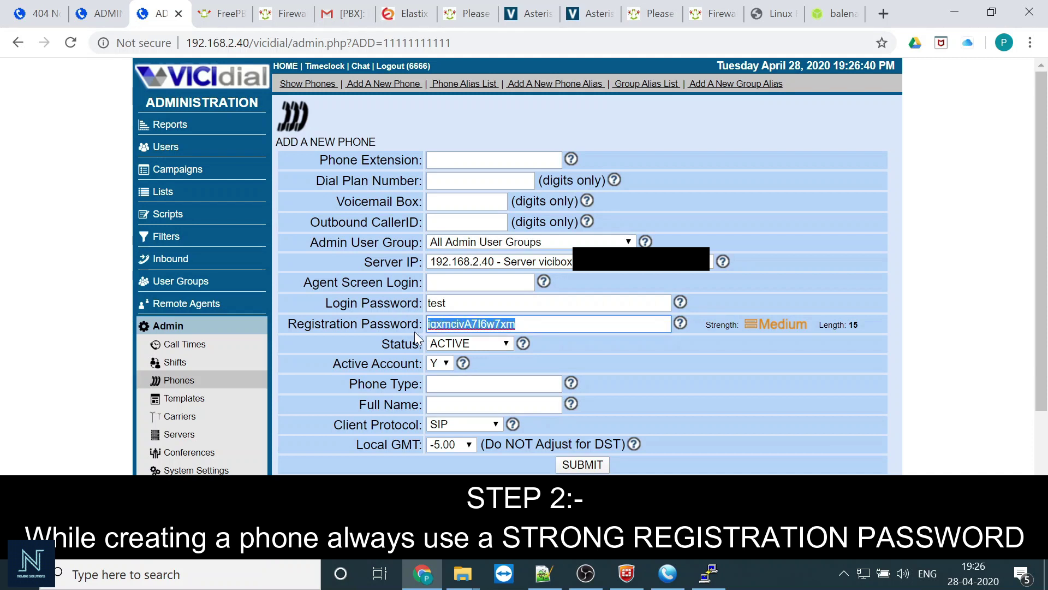
{"action": "left_click", "coordinate": [516, 324]}
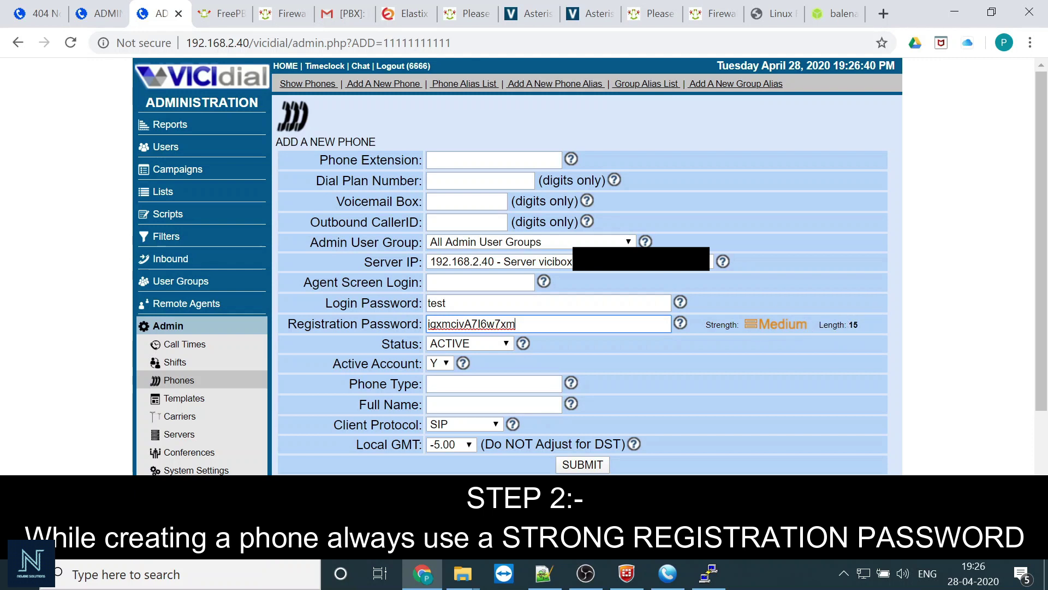
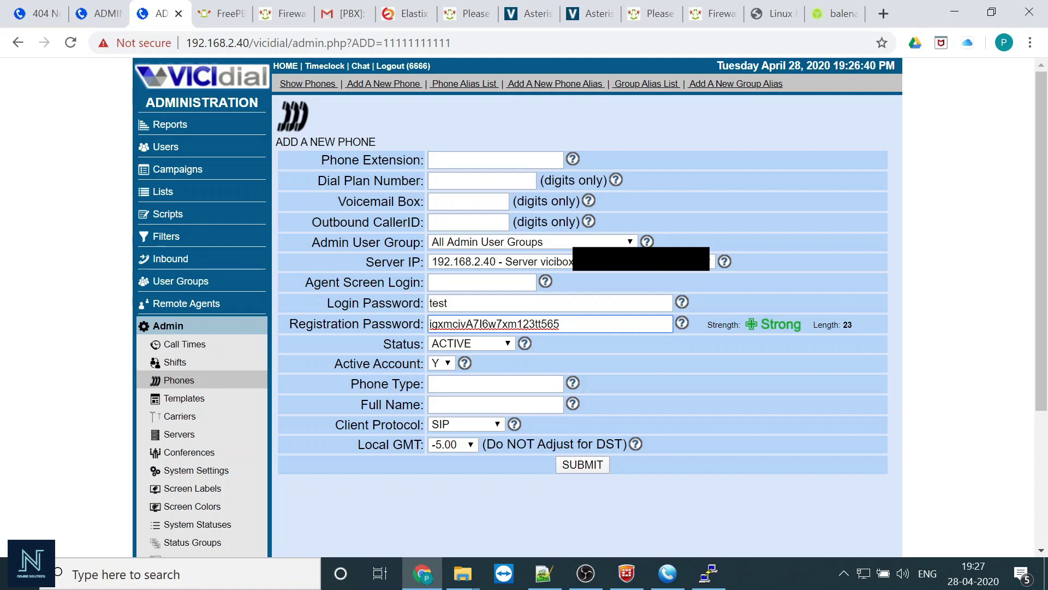
{"action": "left_click", "coordinate": [195, 423]}
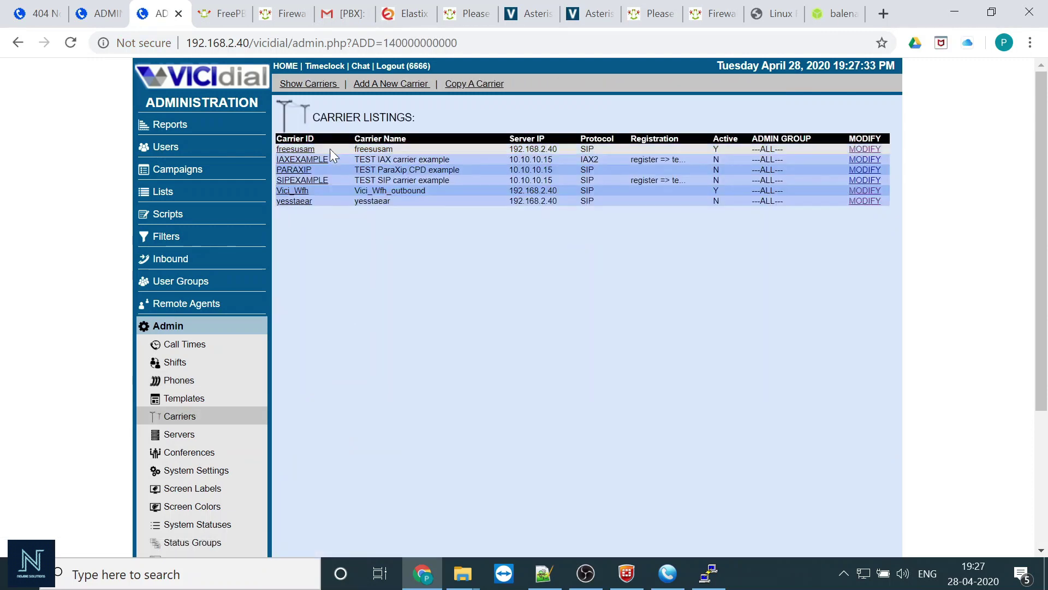
{"action": "left_click", "coordinate": [303, 192]}
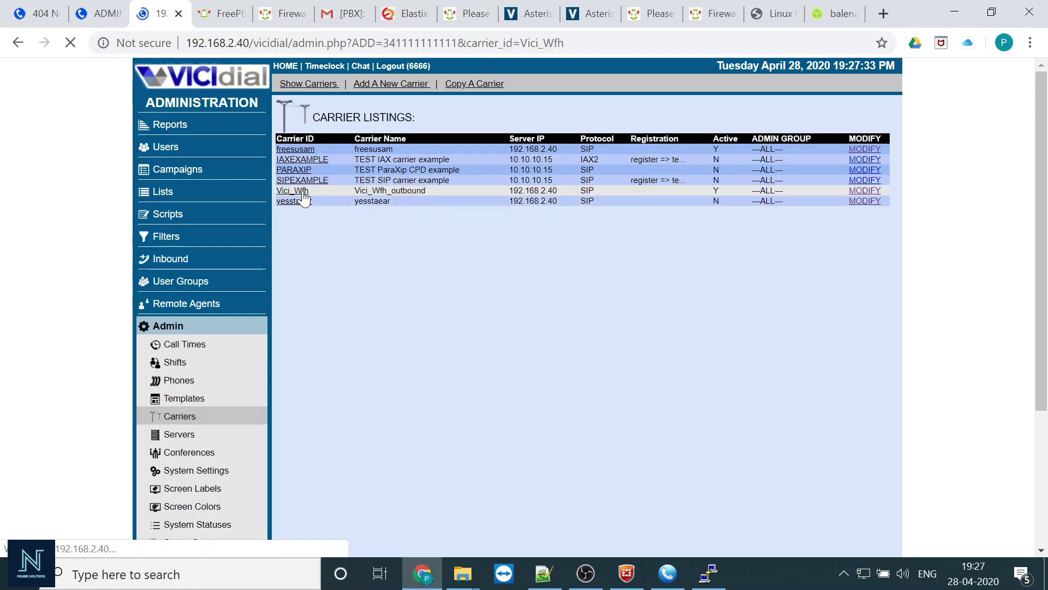
{"action": "scroll", "coordinate": [552, 388], "scroll_direction": "down", "scroll_amount": 4}
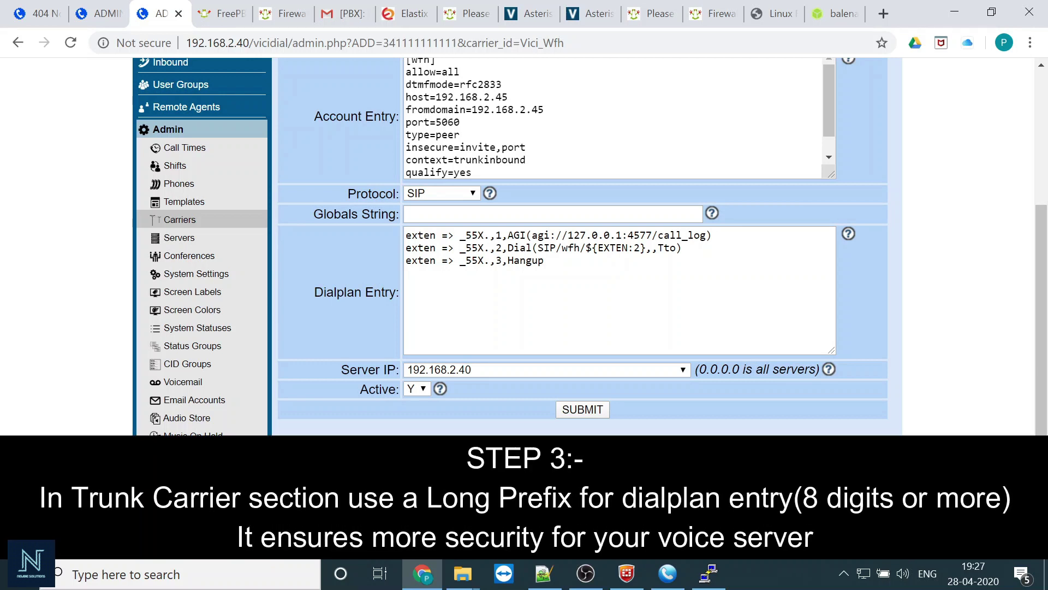
{"action": "left_click", "coordinate": [478, 236]}
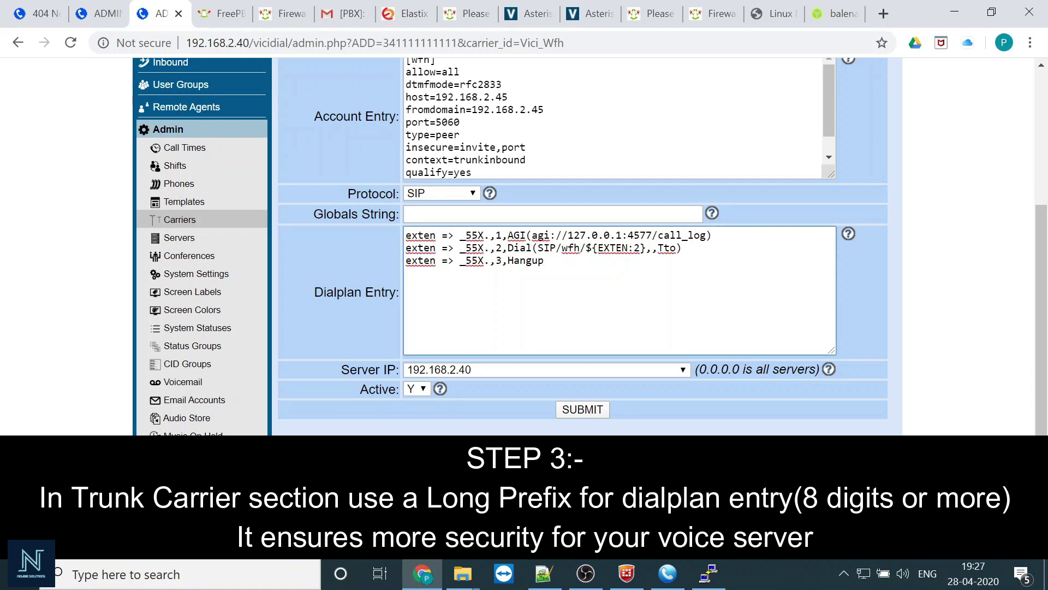
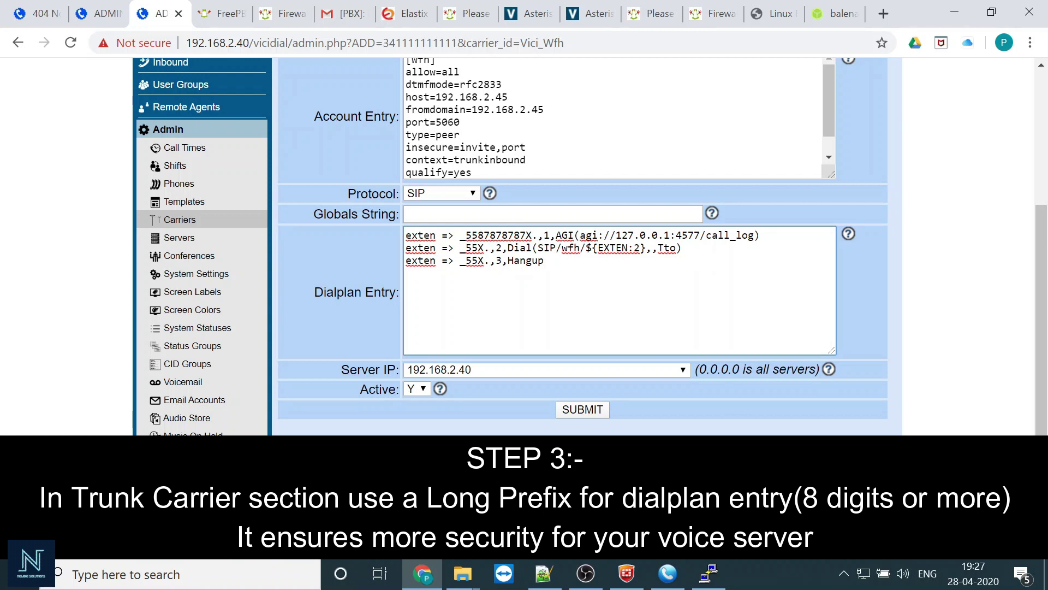
{"action": "key", "text": "shift+Left"}
{"action": "key", "text": "shift+Left"}
{"action": "key", "text": "shift+Left"}
{"action": "key", "text": "shift+Left"}
{"action": "key", "text": "shift+Left"}
{"action": "key", "text": "shift+Left"}
{"action": "key", "text": "shift+Left"}
{"action": "key", "text": "shift+Left"}
{"action": "key", "text": "shift+Left"}
{"action": "key", "text": "shift+Left"}
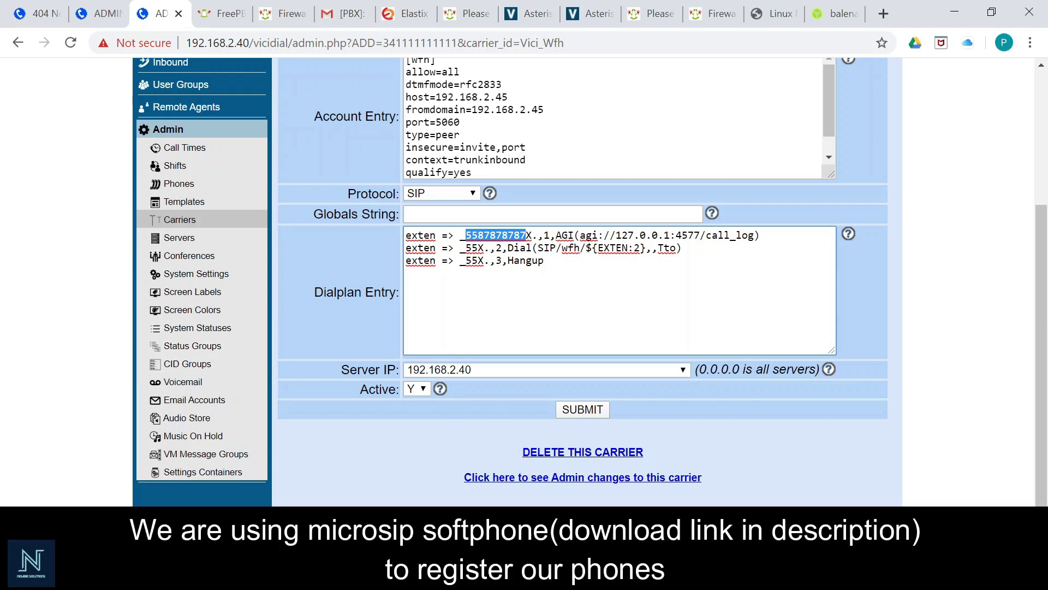
- Open MicroSIP's Edit Account settings for extension 201, then bring the PuTTY server session forward
{"action": "key", "text": "alt+Tab"}
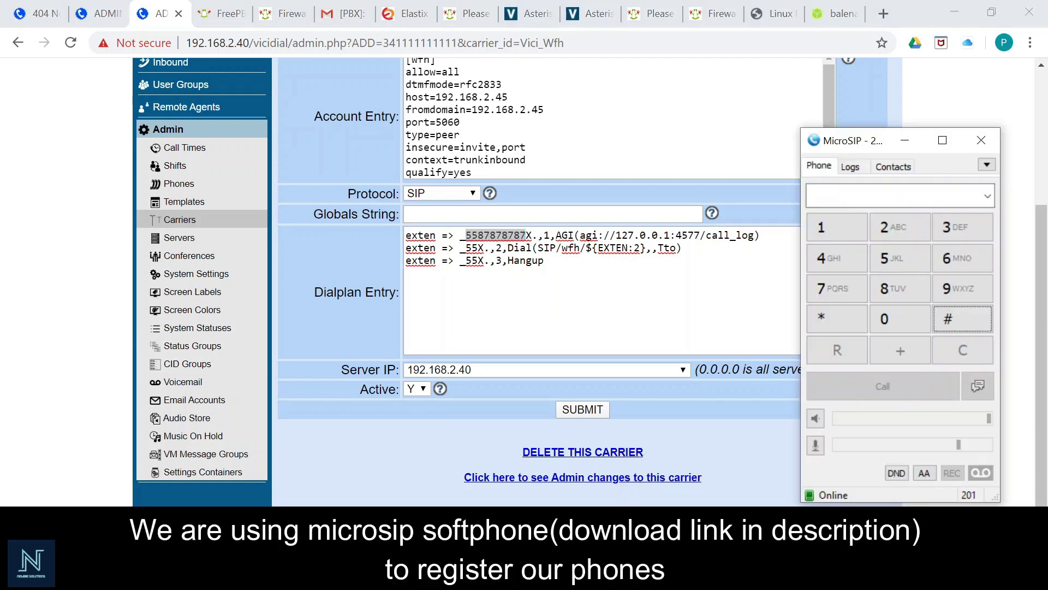
{"action": "left_click", "coordinate": [987, 164]}
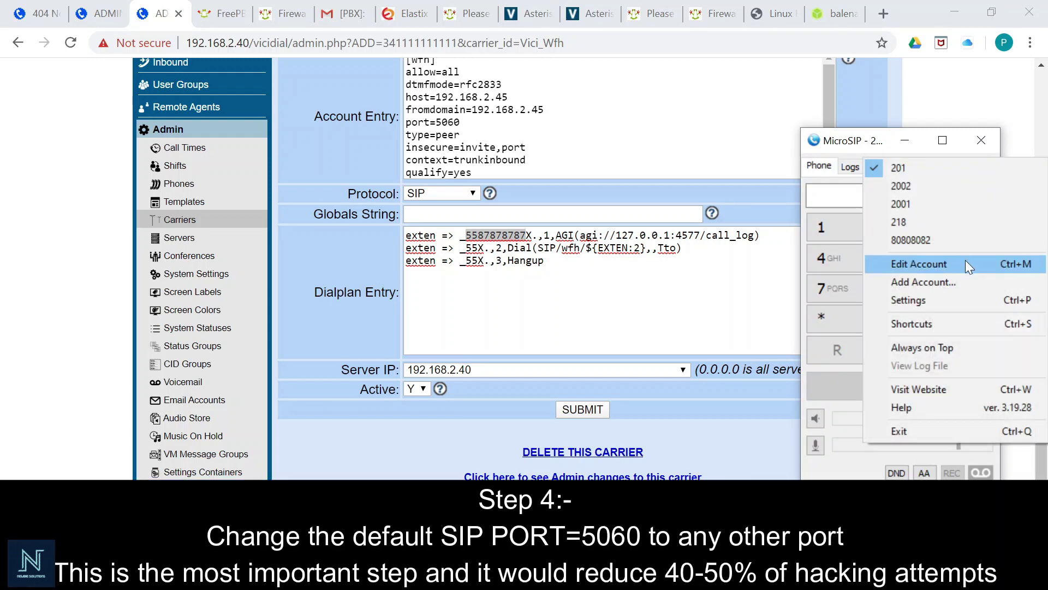
{"action": "left_click", "coordinate": [966, 262]}
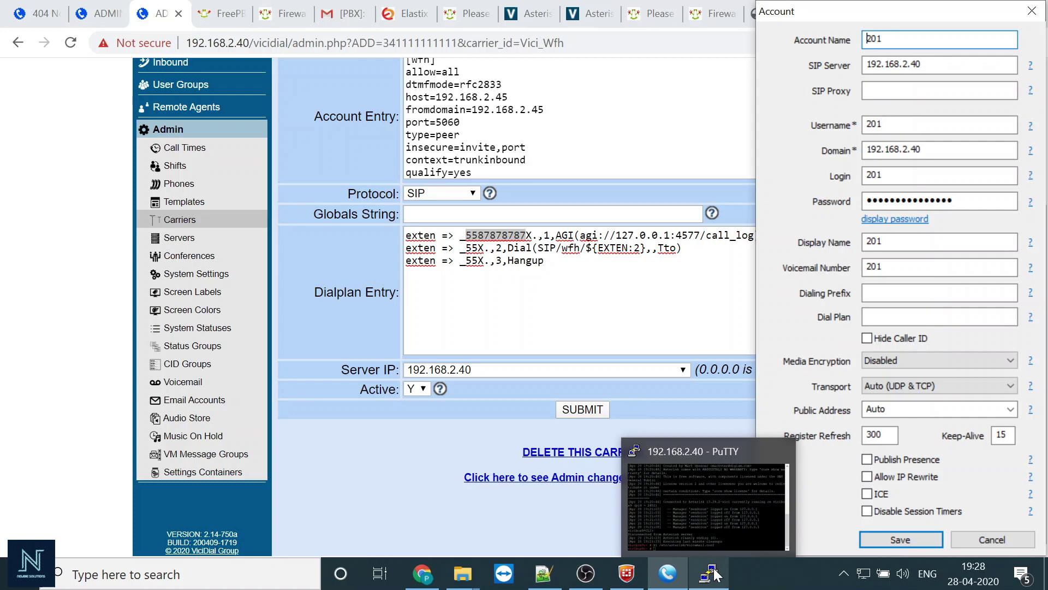
{"action": "left_click", "coordinate": [711, 575]}
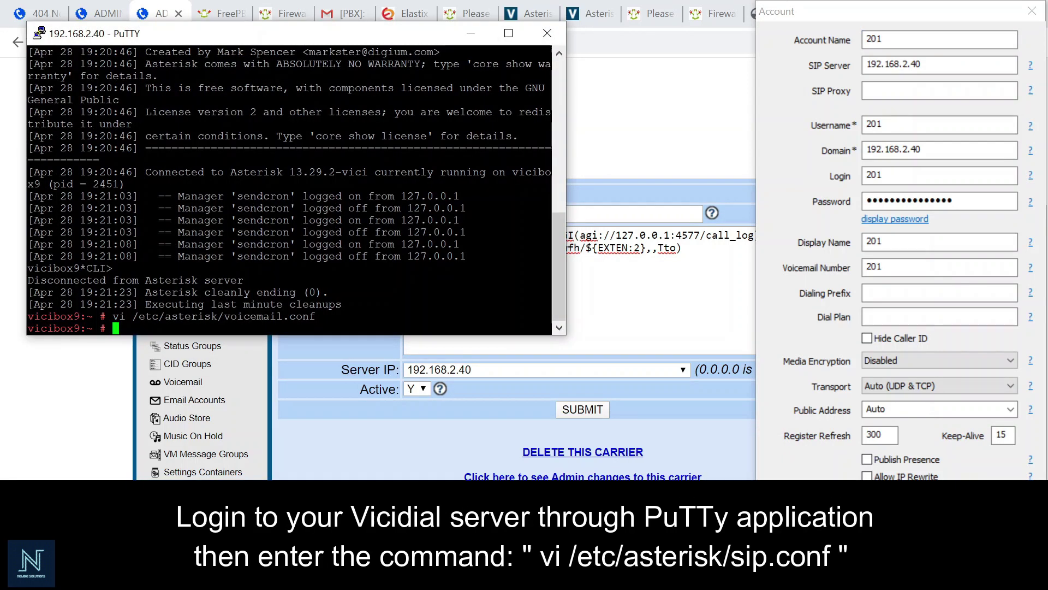
- Open /etc/asterisk/sip.conf in vi
{"action": "type", "text": "vi /etc/"}
{"action": "type", "text": "asterisk"}
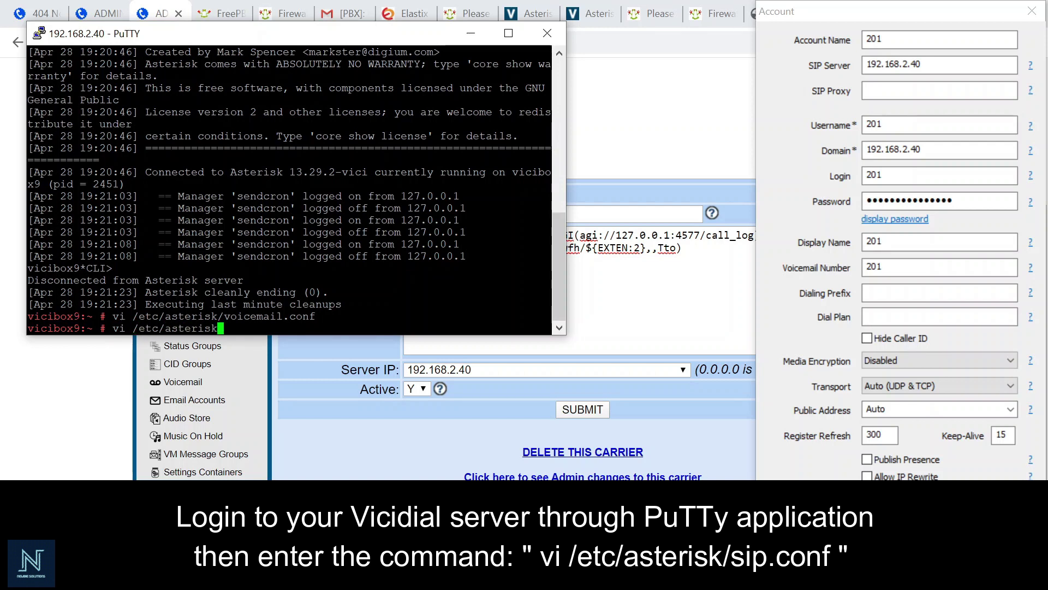
{"action": "type", "text": "/sip.conf"}
{"action": "key", "text": "Return"}
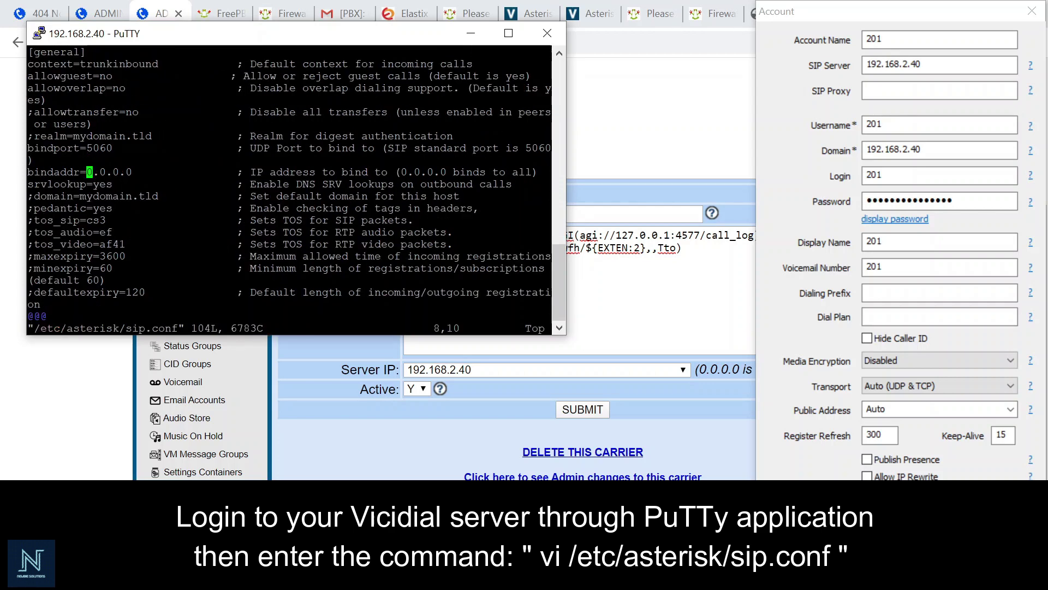
- Change bindport from 5060 to 6060, save with :wq, and type 'service asterisk restart'
{"action": "key", "text": "Up"}
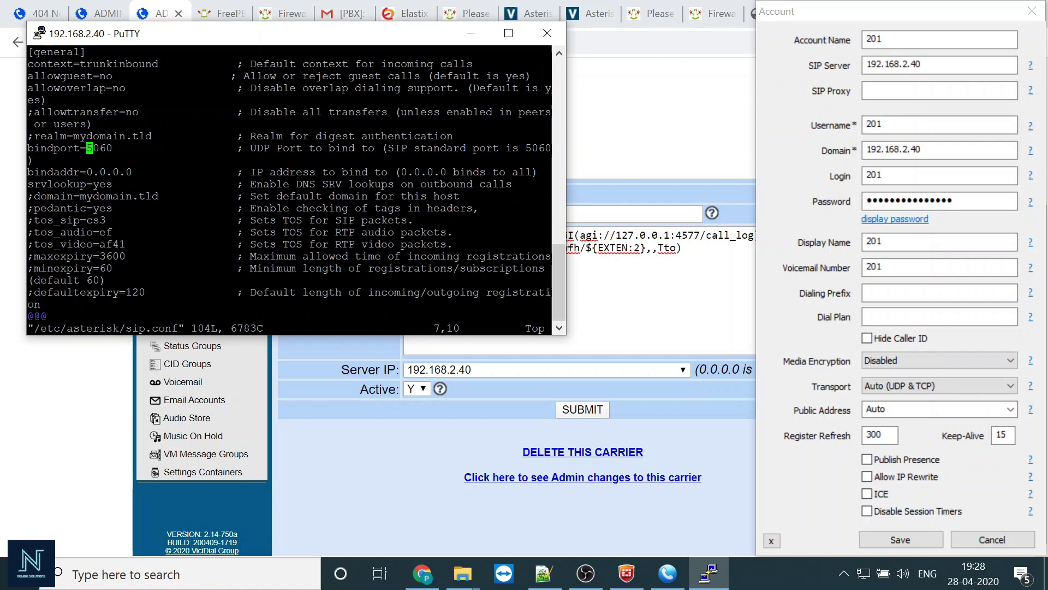
{"action": "key", "text": "i"}
{"action": "key", "text": "Delete"}
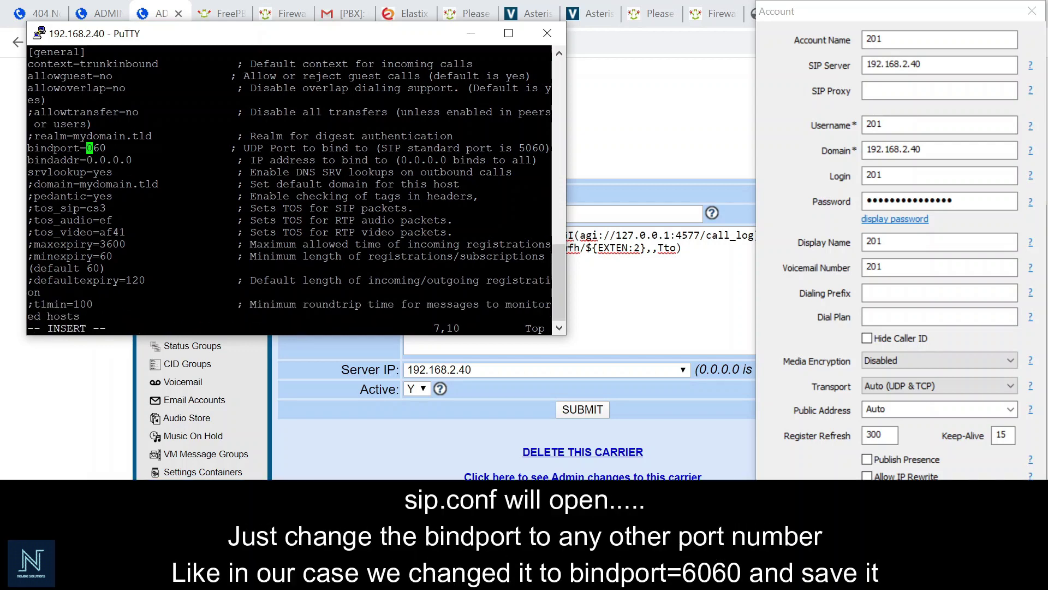
{"action": "type", "text": "6"}
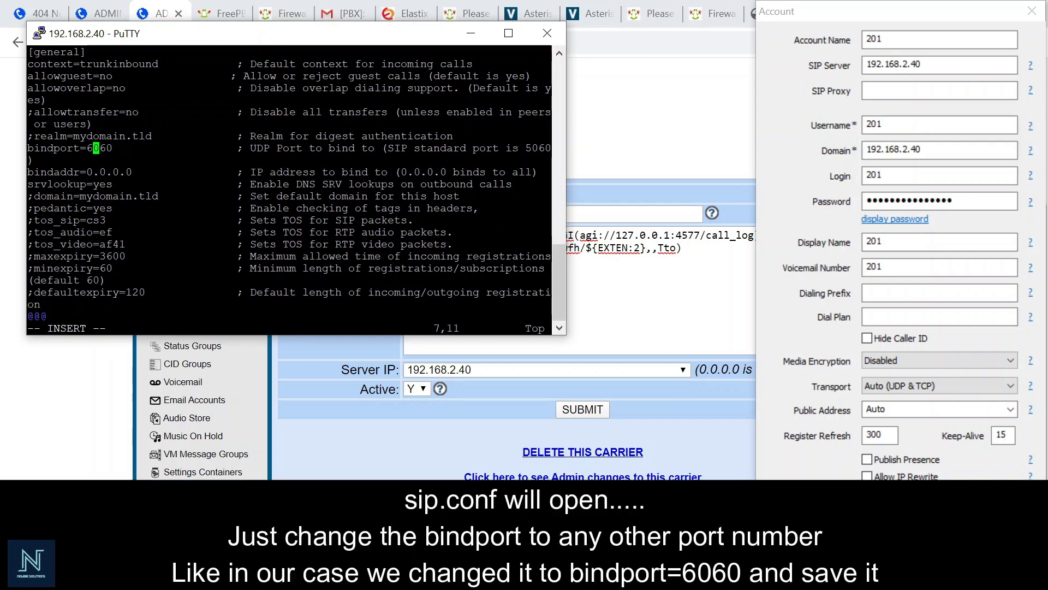
{"action": "key", "text": "Escape"}
{"action": "type", "text": ":"}
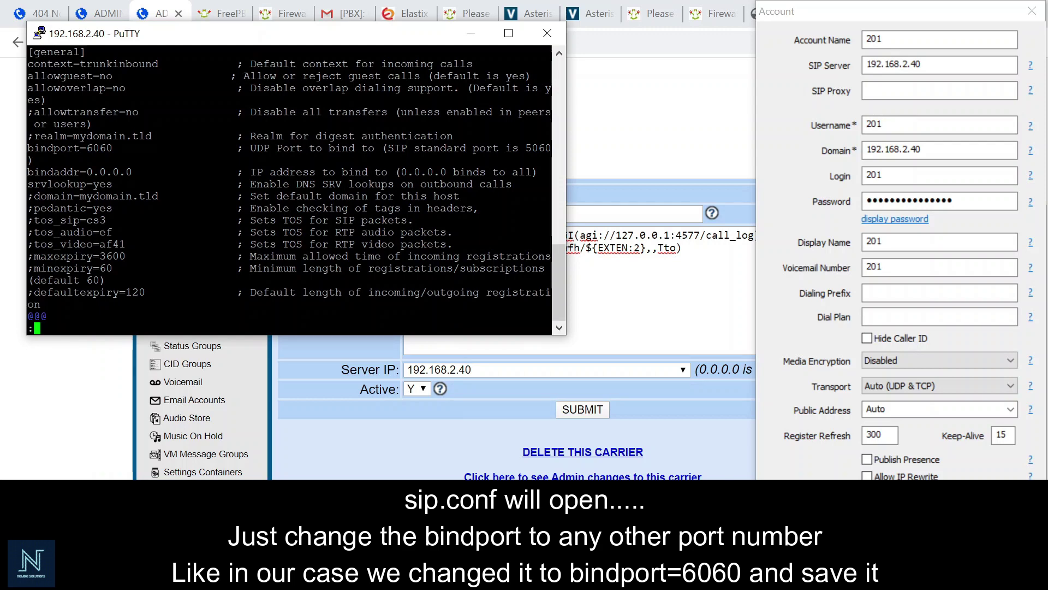
{"action": "type", "text": "wq"}
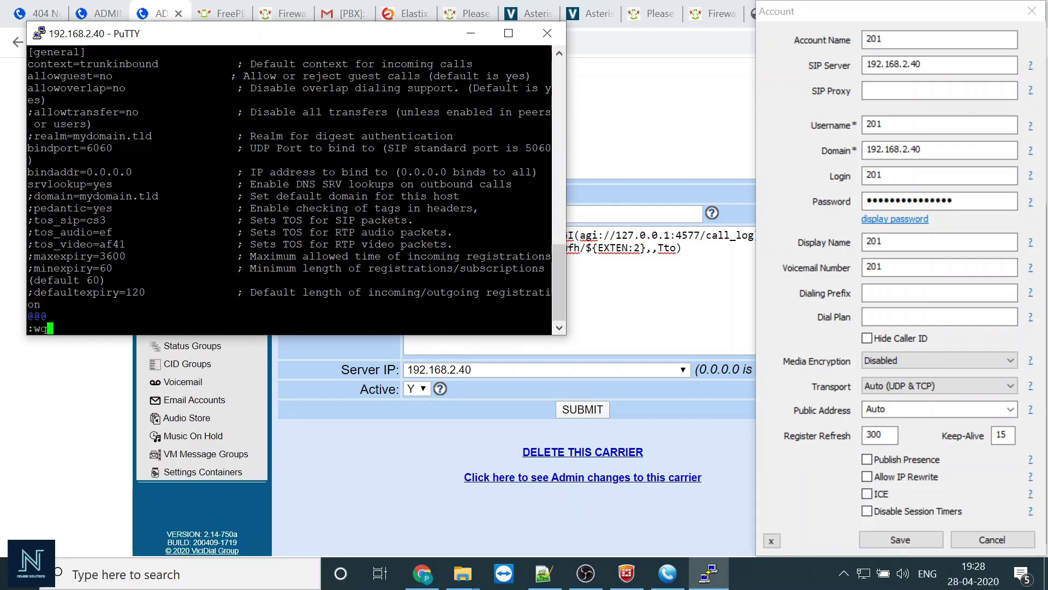
{"action": "key", "text": "Return"}
{"action": "type", "text": "service "}
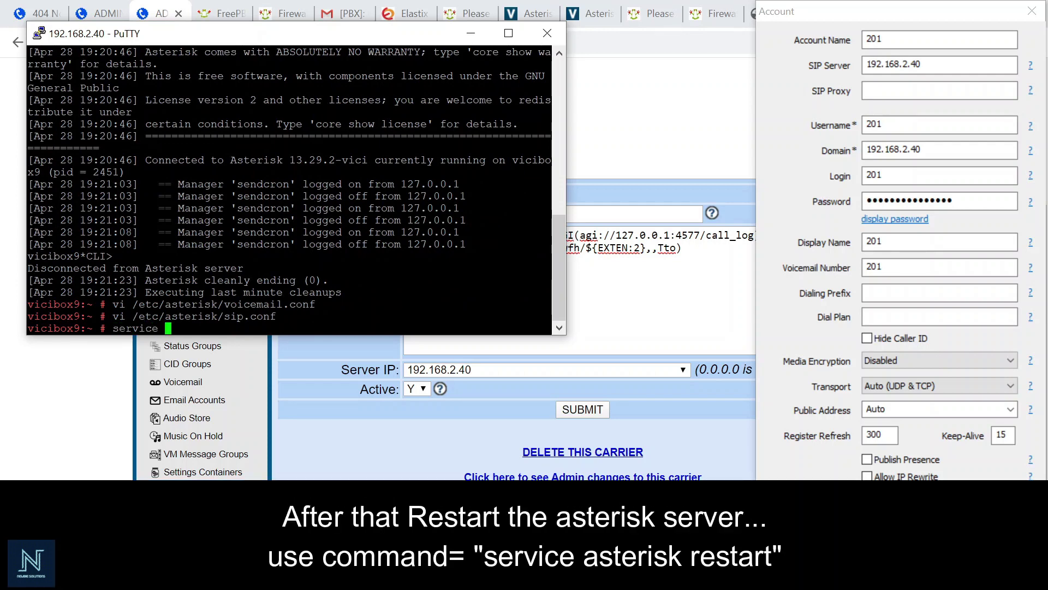
{"action": "type", "text": "asterisk "}
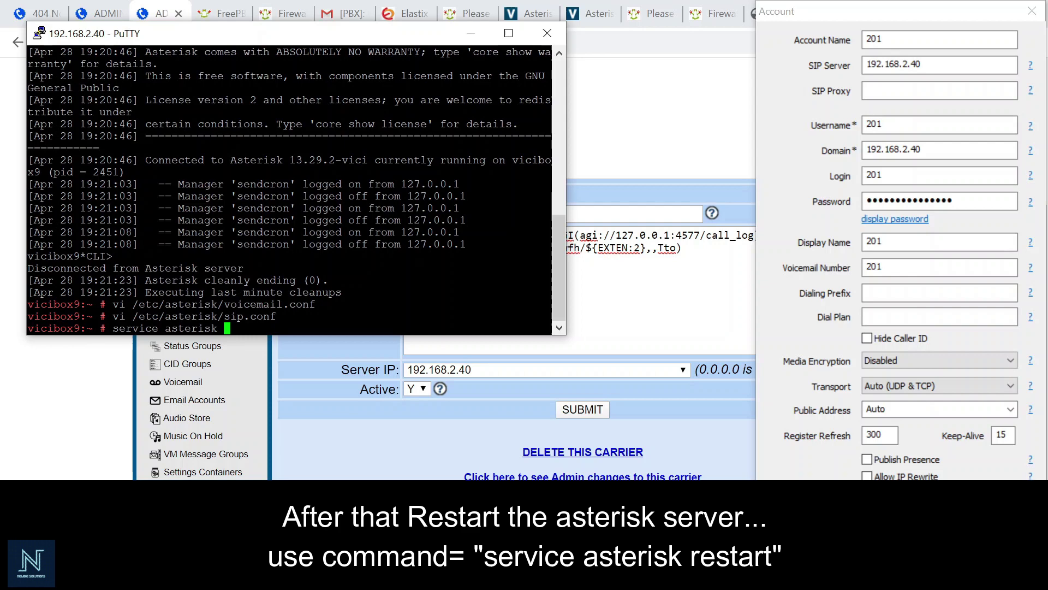
{"action": "type", "text": "restart"}
- Restart Asterisk, connect with 'asterisk -rvvvvvv', and save MicroSIP's account 201 settings
{"action": "key", "text": "Return"}
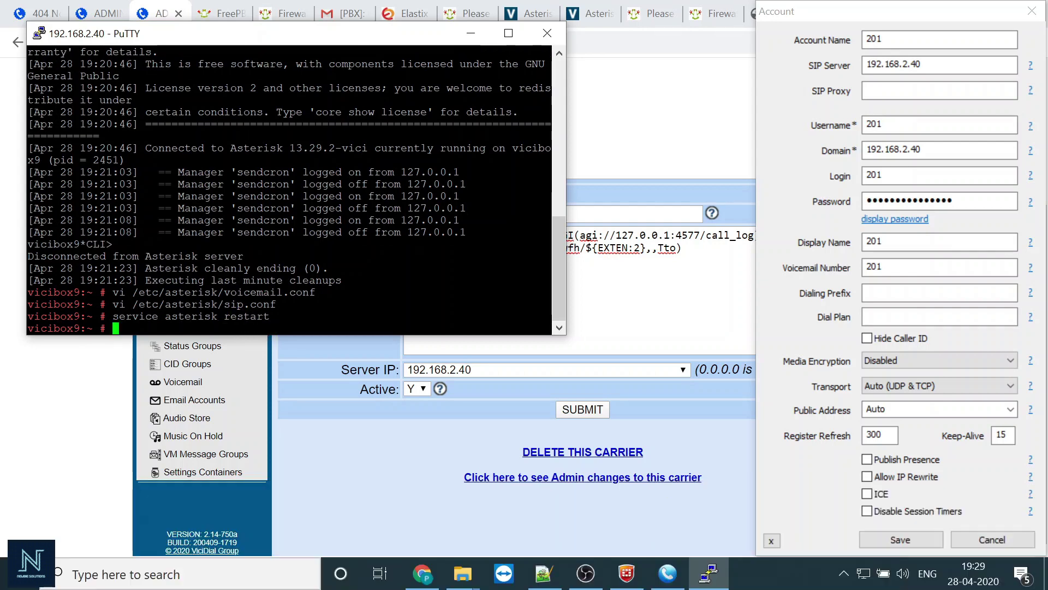
{"action": "key", "text": "Up"}
{"action": "key", "text": "Return"}
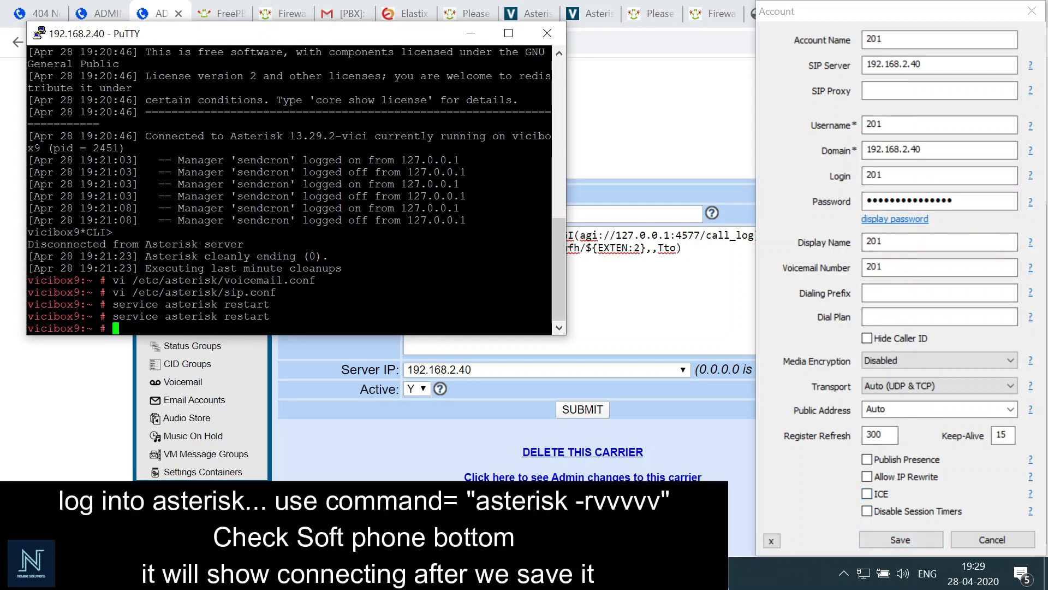
{"action": "type", "text": "asterisk -rvvvvvv"}
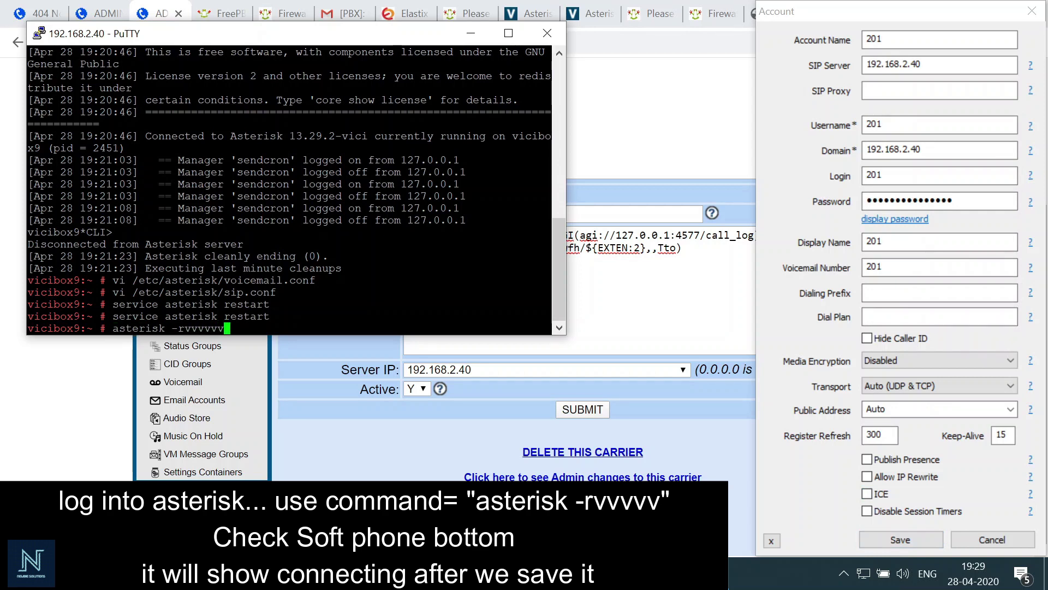
{"action": "key", "text": "Return"}
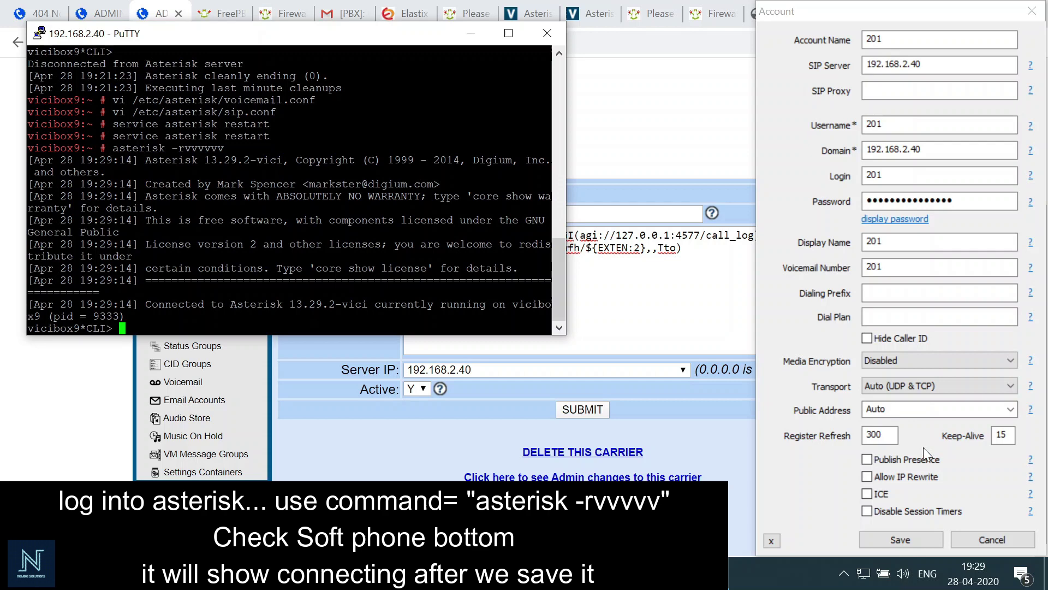
{"action": "left_click", "coordinate": [910, 538]}
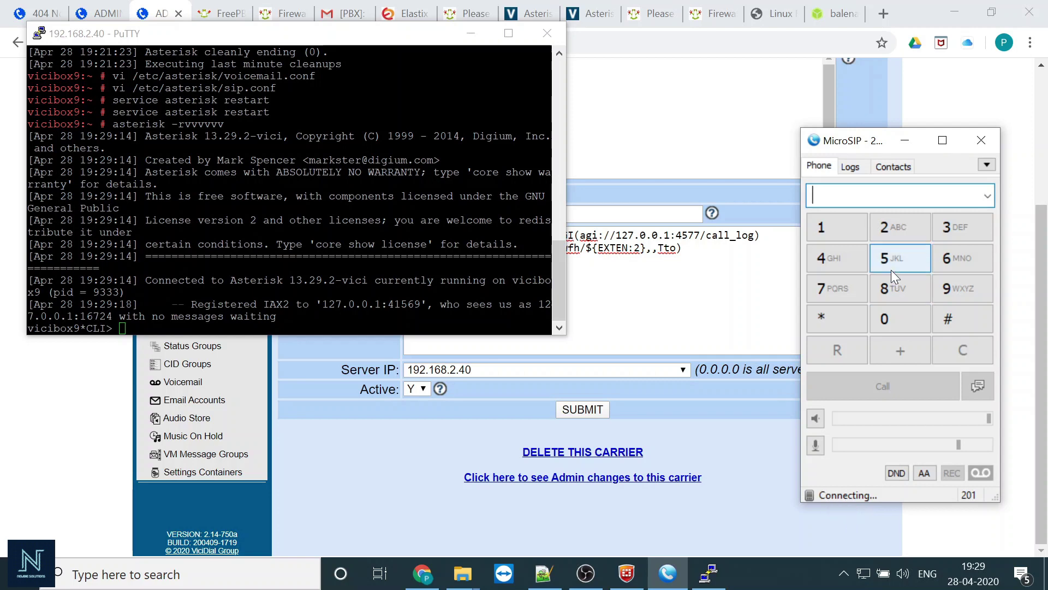
- Append :6060 to account 201's SIP Server and Domain, making both 192.168.2.40:6060, and save
{"action": "left_click", "coordinate": [985, 168]}
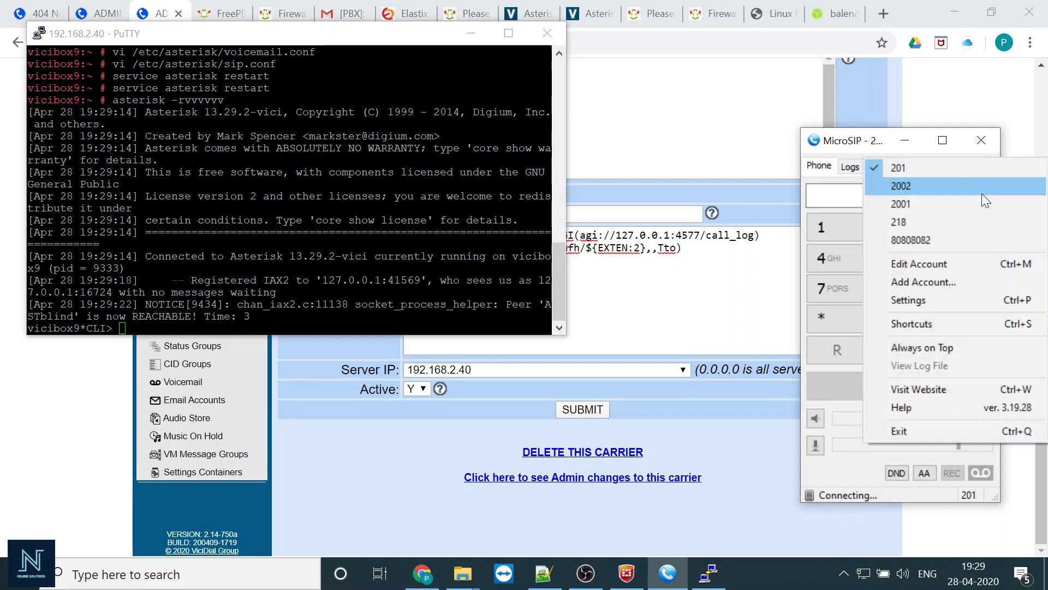
{"action": "left_click", "coordinate": [977, 268]}
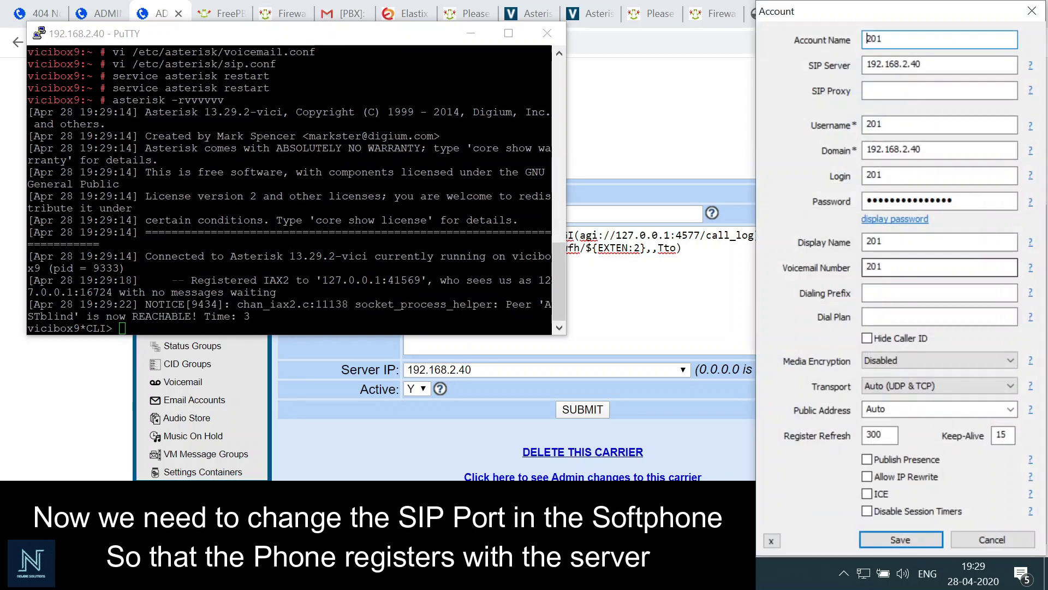
{"action": "left_click", "coordinate": [932, 66]}
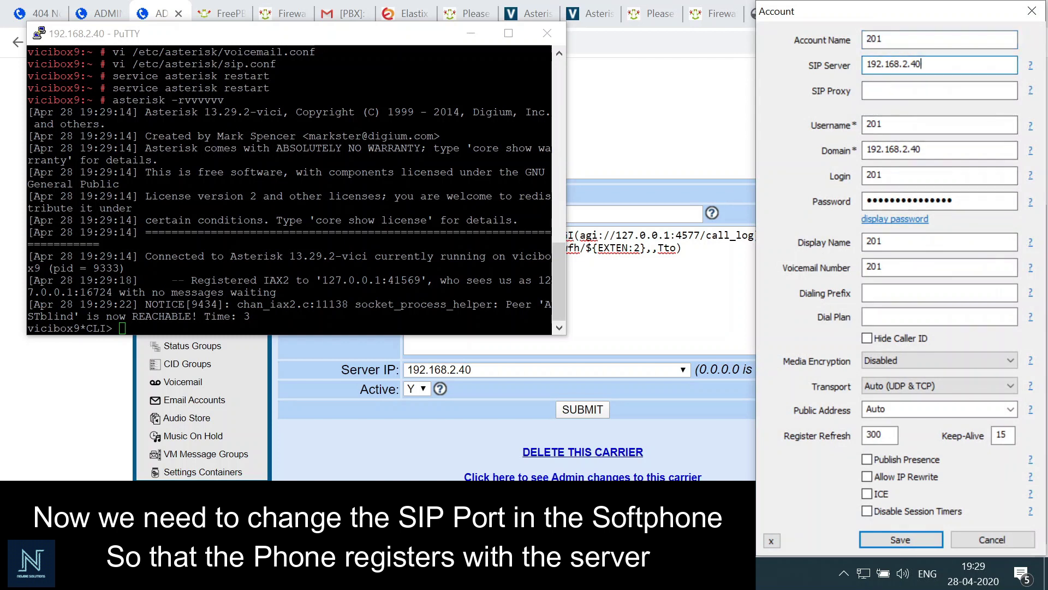
{"action": "type", "text": ":6060"}
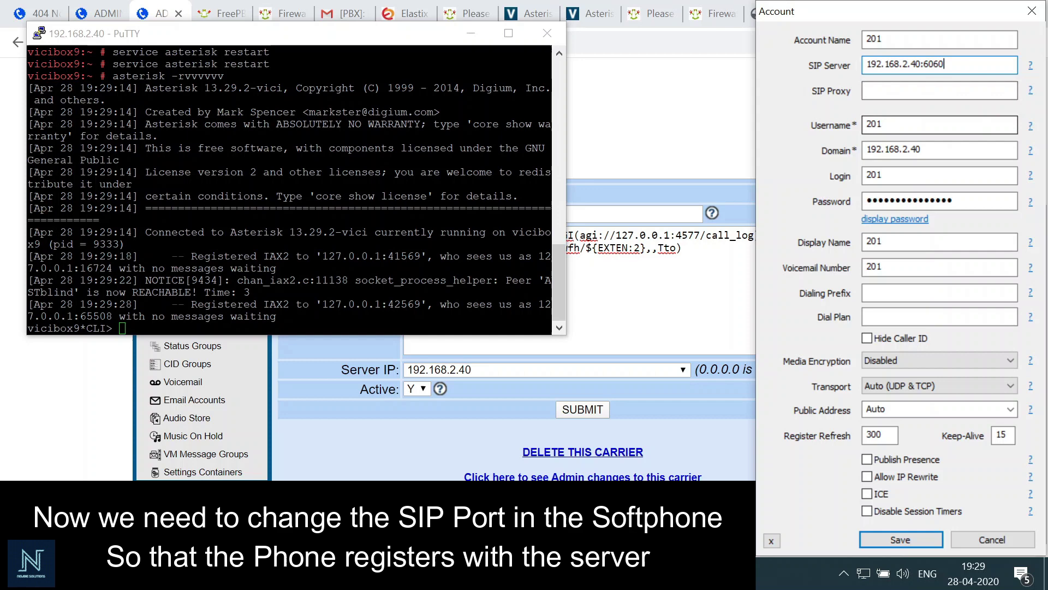
{"action": "right_click", "coordinate": [940, 153]}
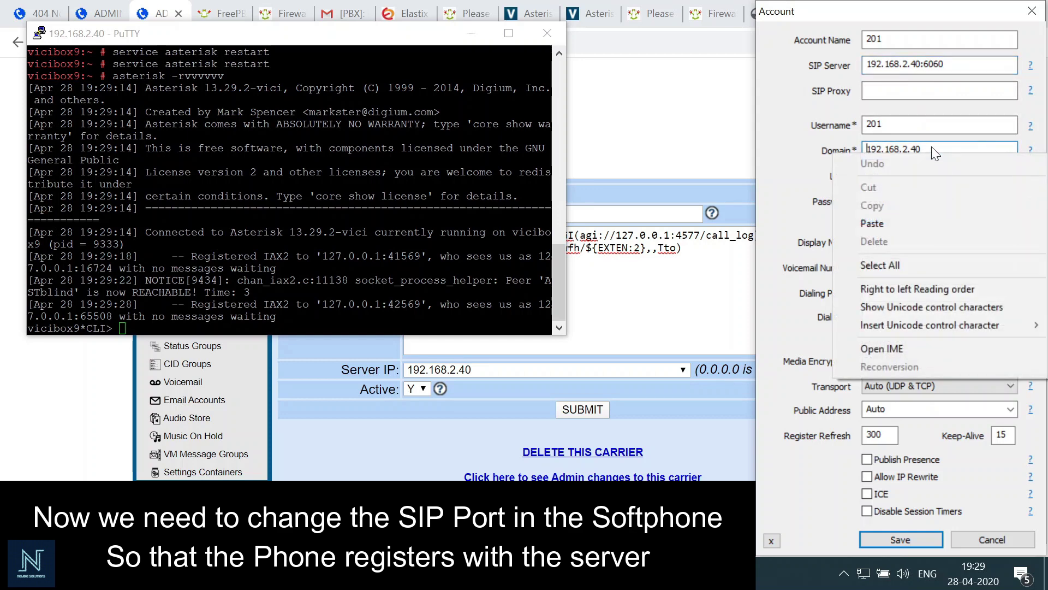
{"action": "left_click", "coordinate": [931, 146]}
{"action": "type", "text": ":"}
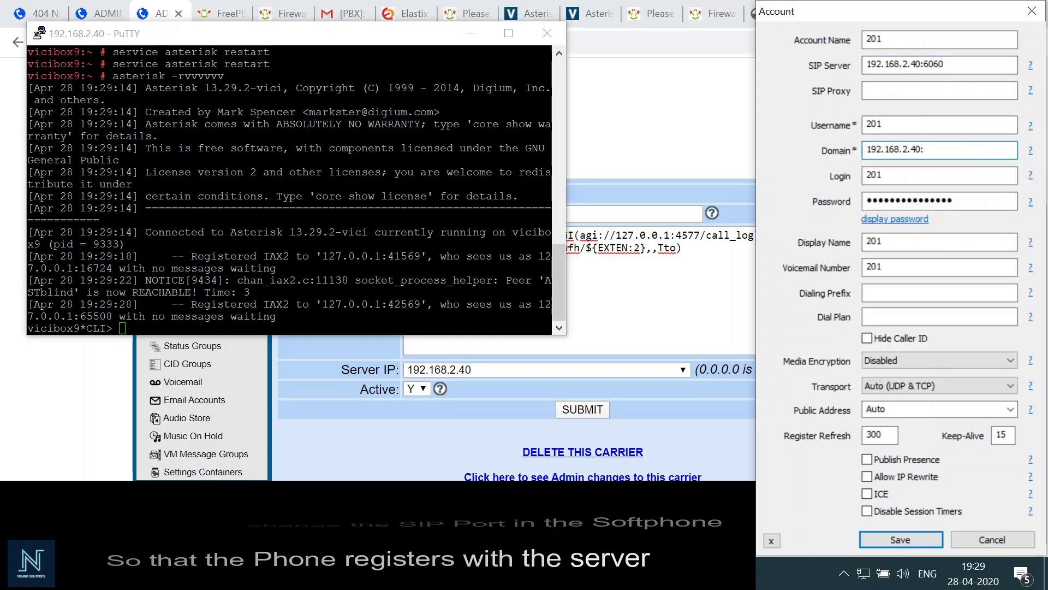
{"action": "type", "text": "6060"}
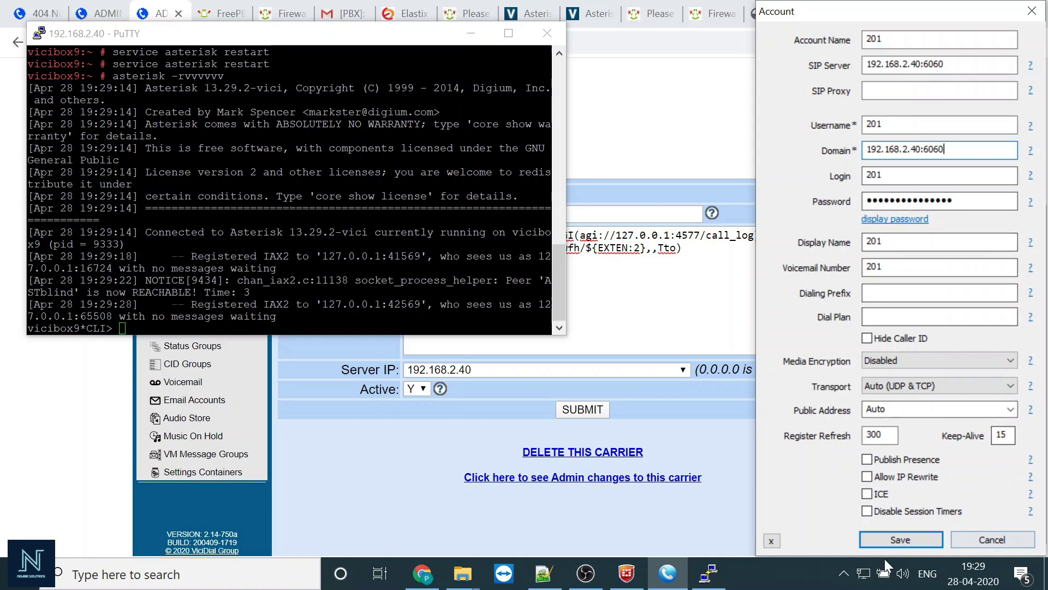
{"action": "left_click", "coordinate": [896, 541]}
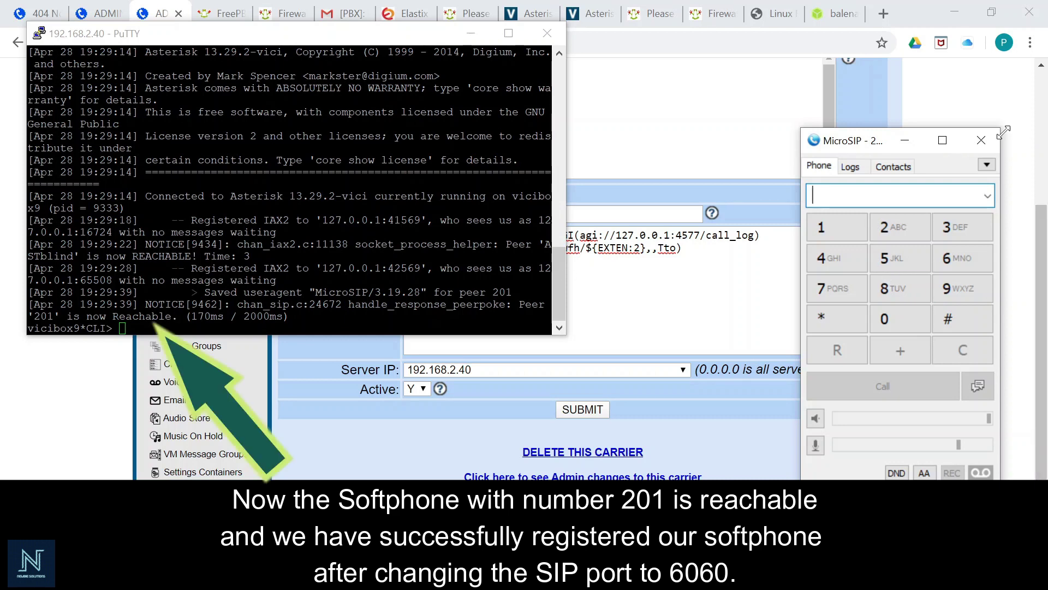
- Reopen account 201's settings to verify SIP Server and Domain read 192.168.2.40:6060
{"action": "left_click", "coordinate": [994, 168]}
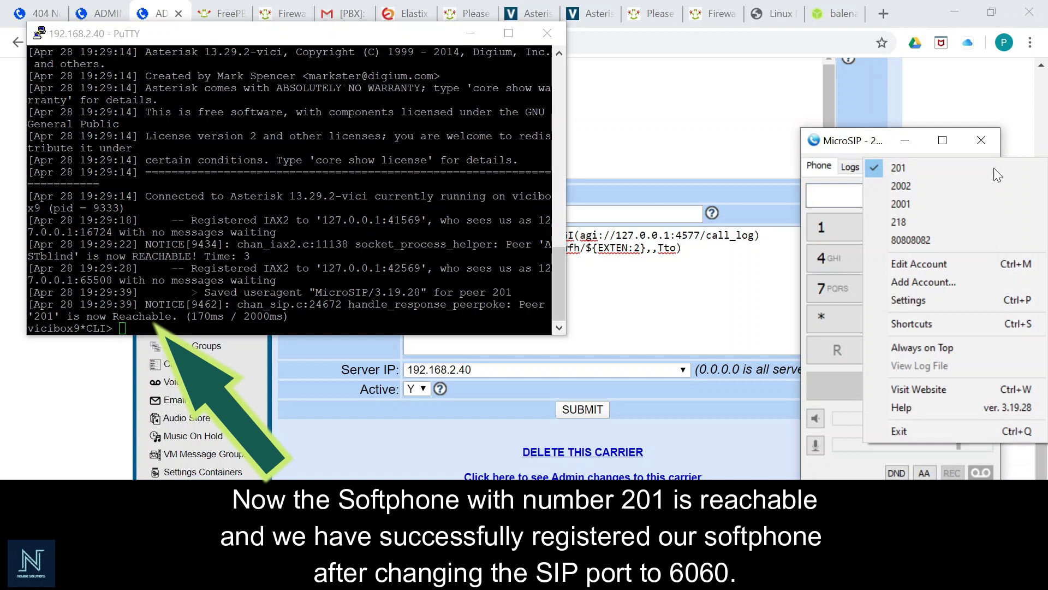
{"action": "left_click", "coordinate": [977, 262]}
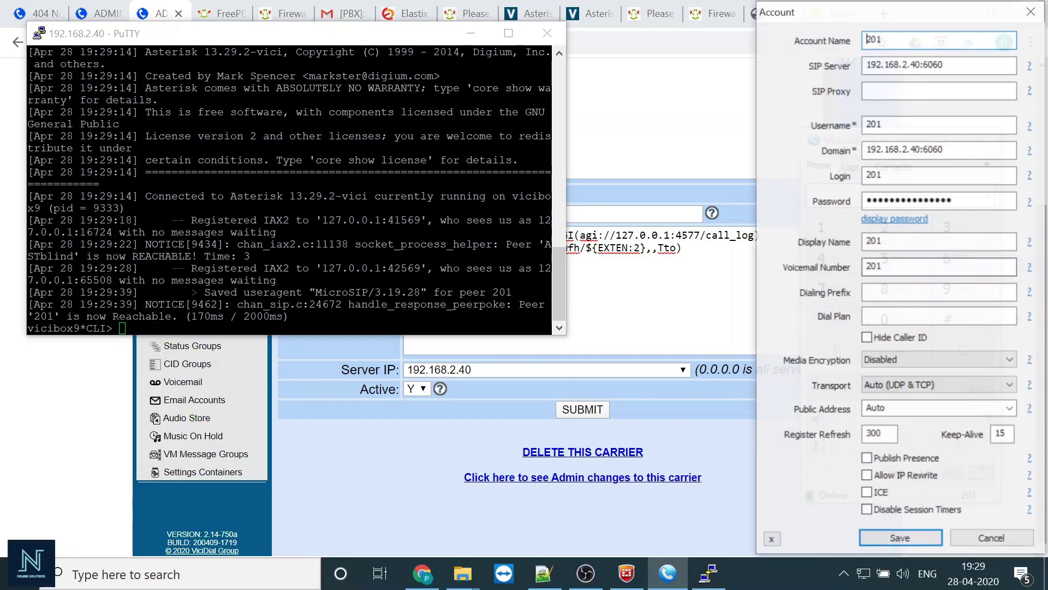